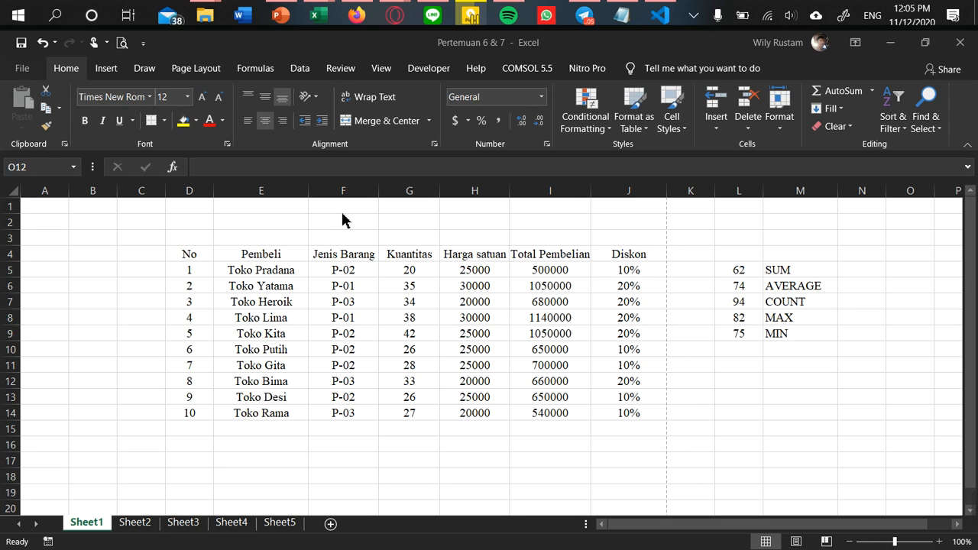
# Open the print preview, set it to print only the active sheets, and look through both pages
pyautogui.click(23, 71)
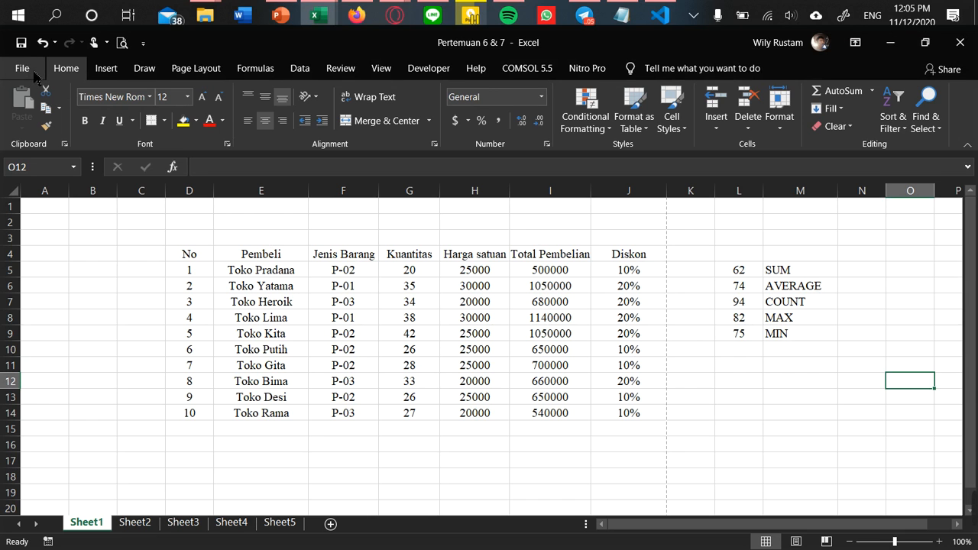
pyautogui.click(27, 73)
pyautogui.click(63, 334)
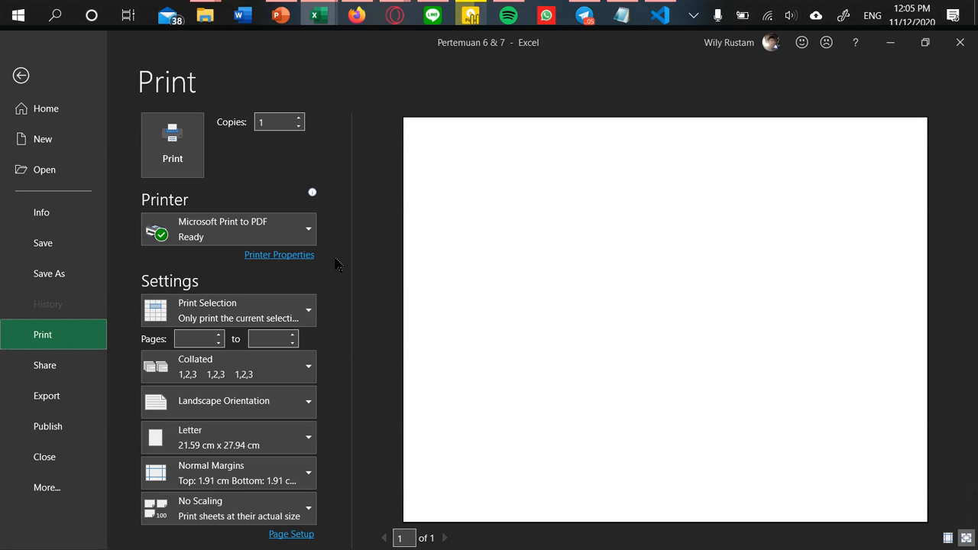
pyautogui.click(308, 306)
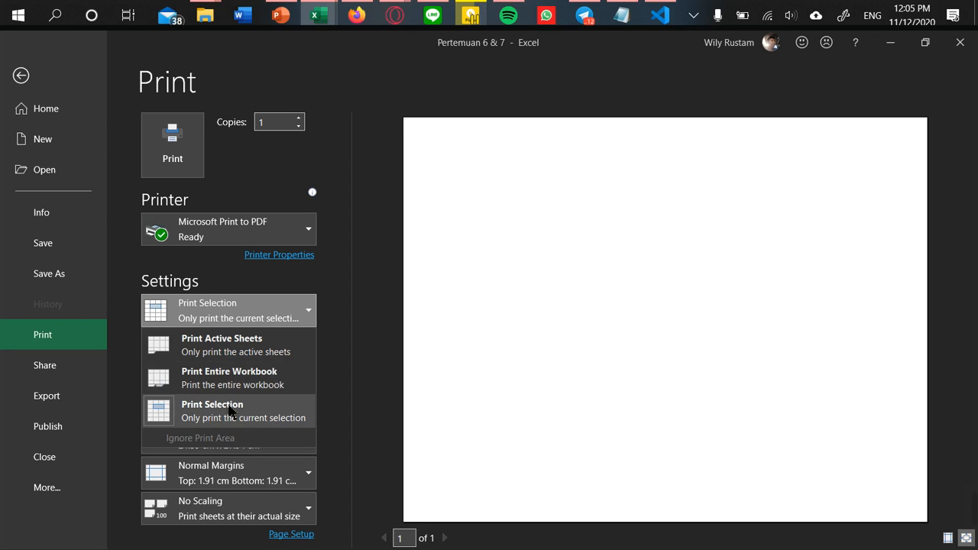
pyautogui.click(274, 351)
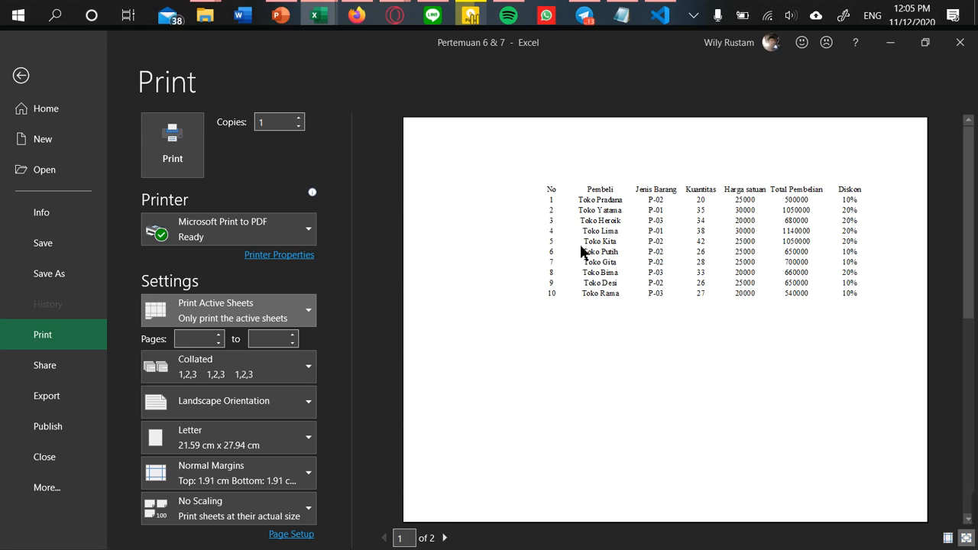
pyautogui.click(444, 538)
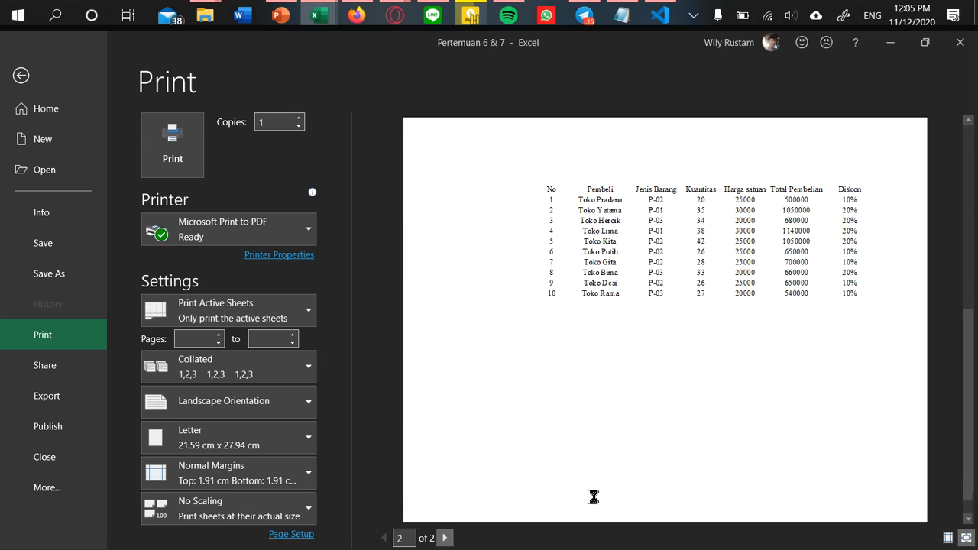
pyautogui.click(384, 539)
# Set the print range to the entire workbook, preview the pages up to page 3, and return to page 1
pyautogui.click(296, 311)
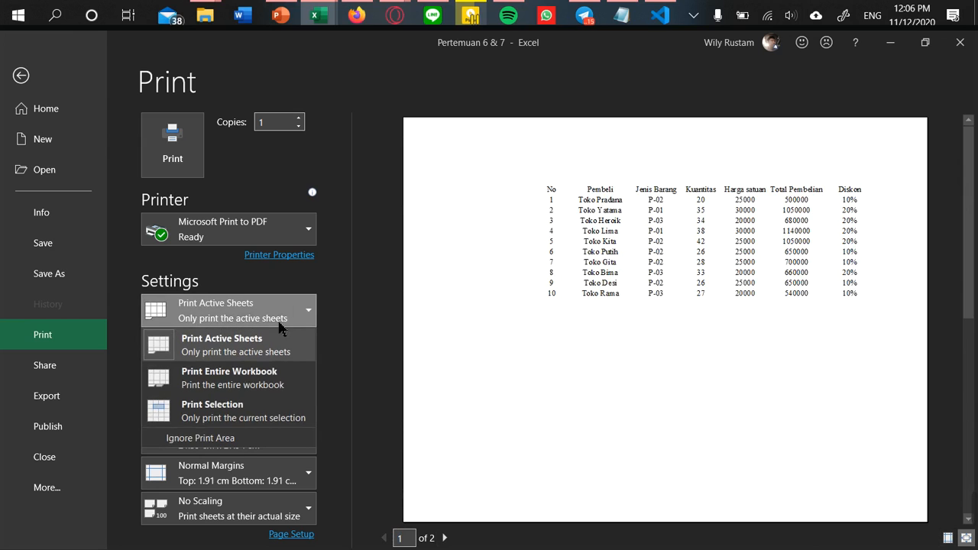
pyautogui.click(617, 474)
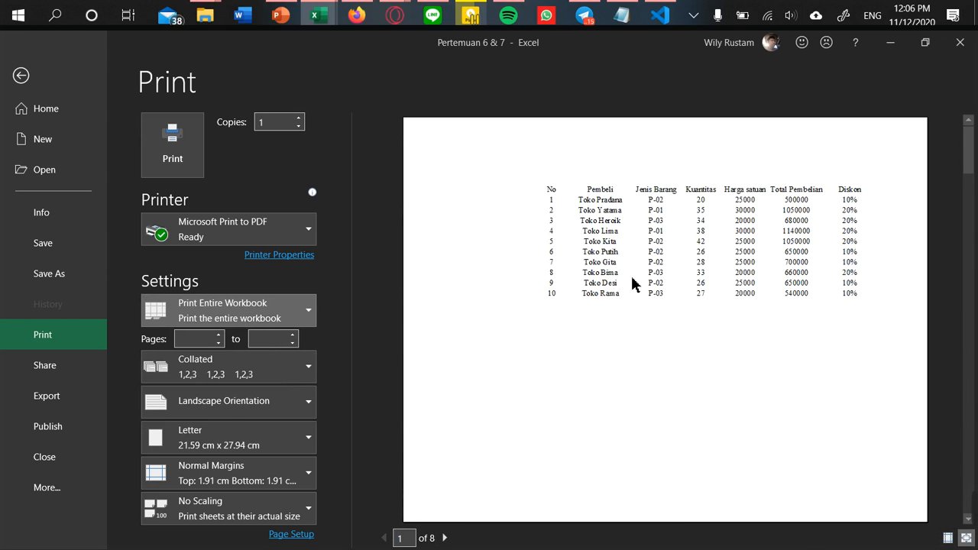
pyautogui.click(446, 538)
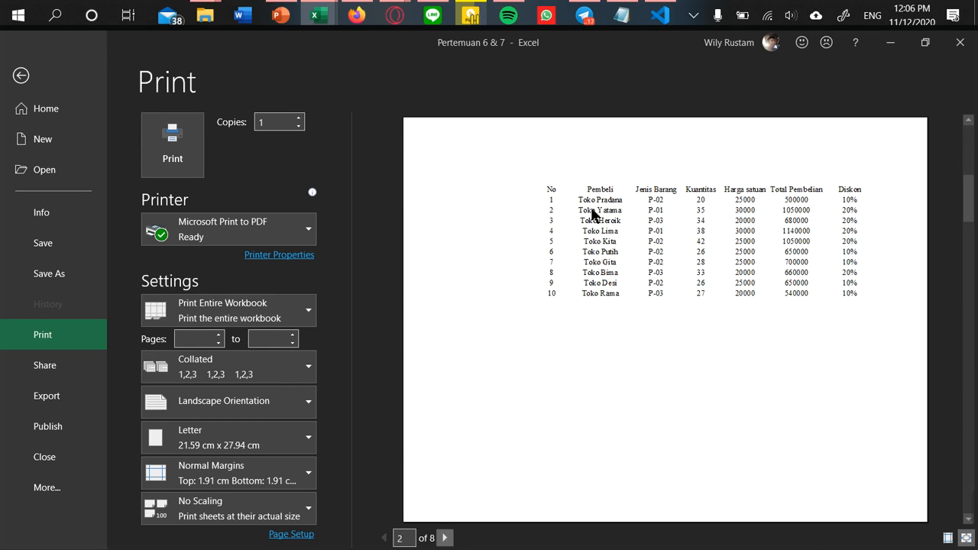
pyautogui.click(447, 538)
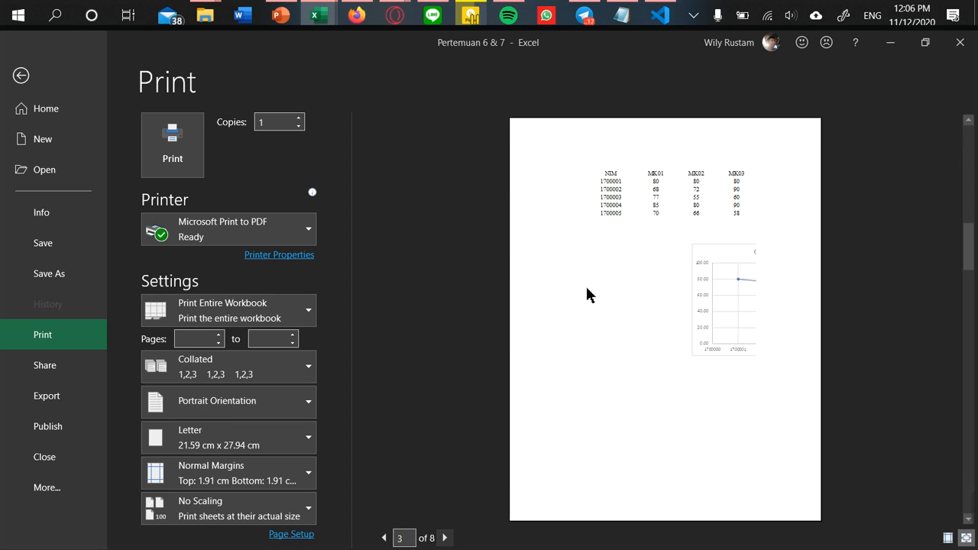
pyautogui.click(384, 538)
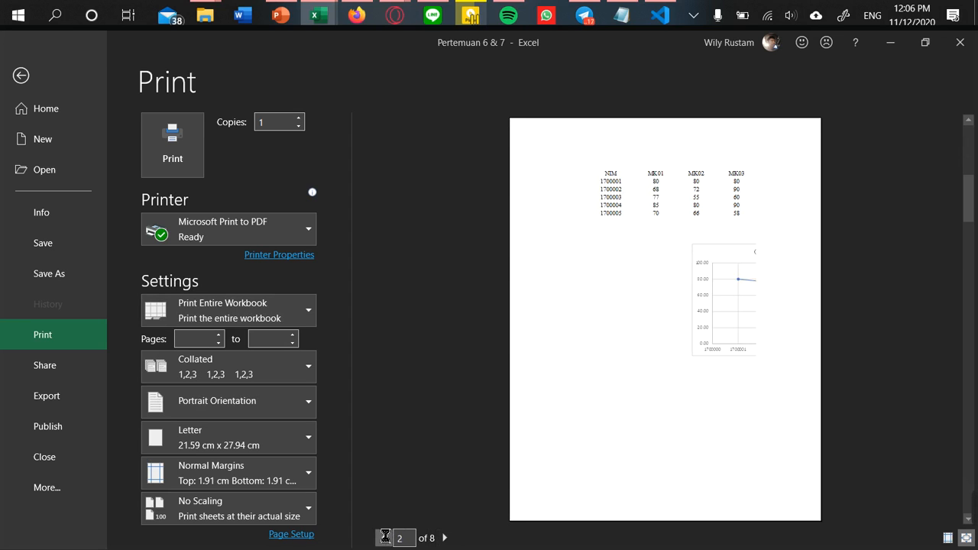
pyautogui.click(385, 537)
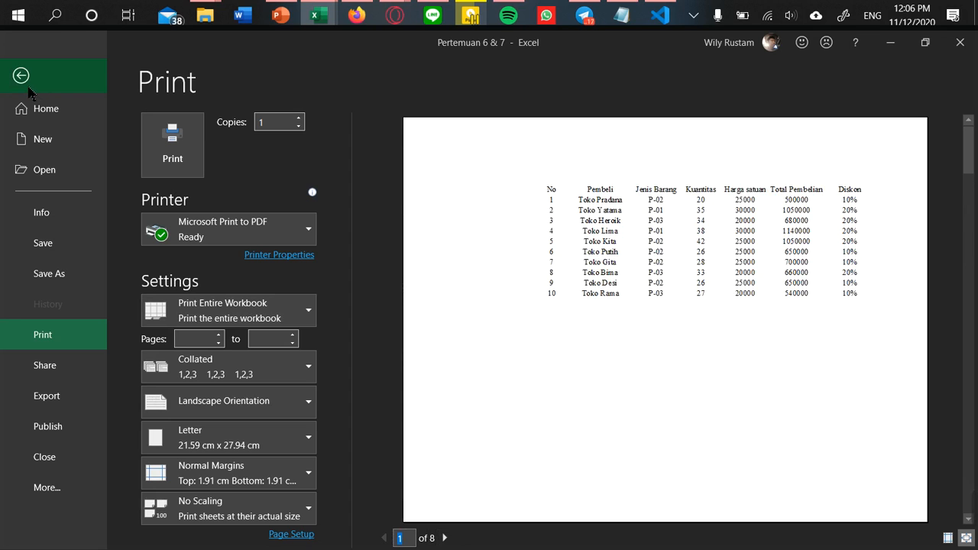
# Select cells D4:E7 on Sheet1 and set the print range to the current selection only
pyautogui.click(28, 89)
pyautogui.click(327, 282)
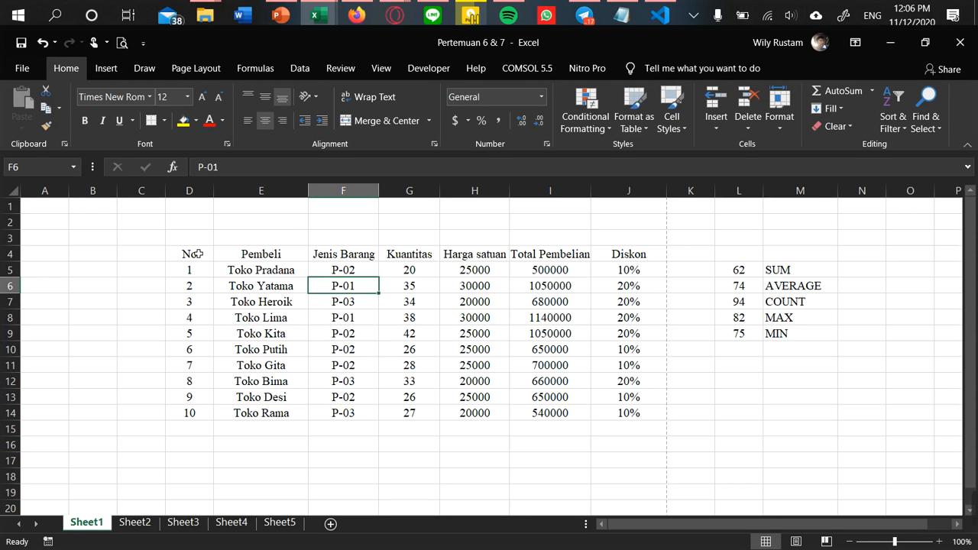
pyautogui.moveTo(192, 252); pyautogui.dragTo(279, 306)
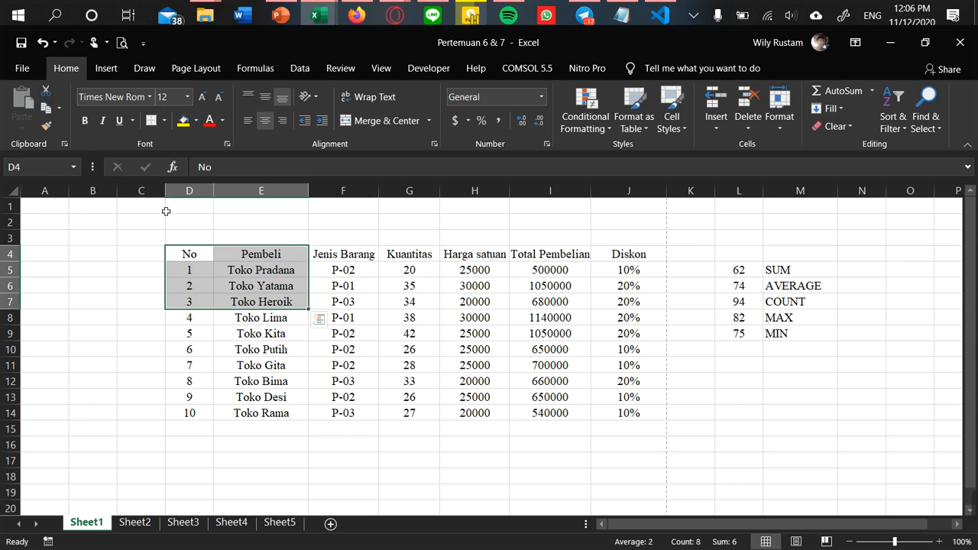
pyautogui.click(29, 69)
pyautogui.click(77, 337)
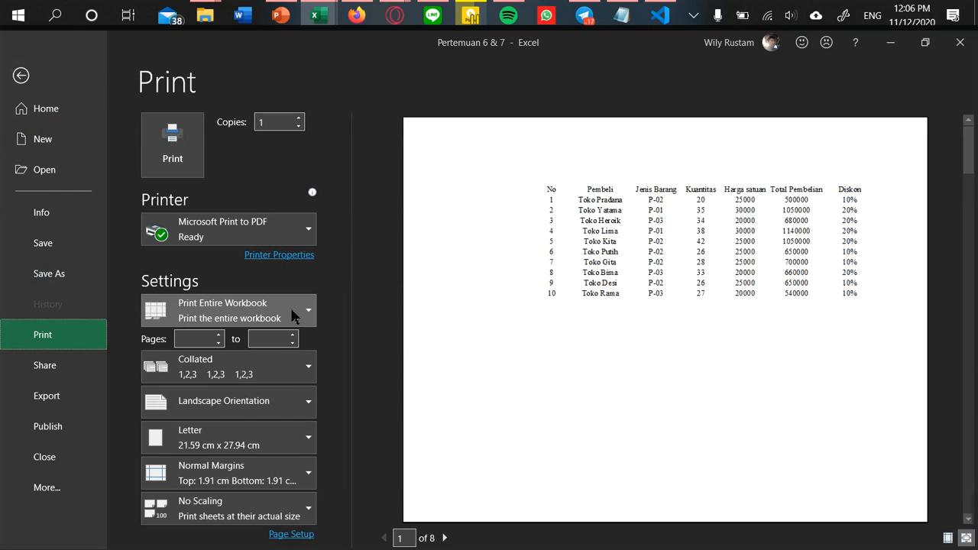
pyautogui.click(292, 316)
pyautogui.click(298, 413)
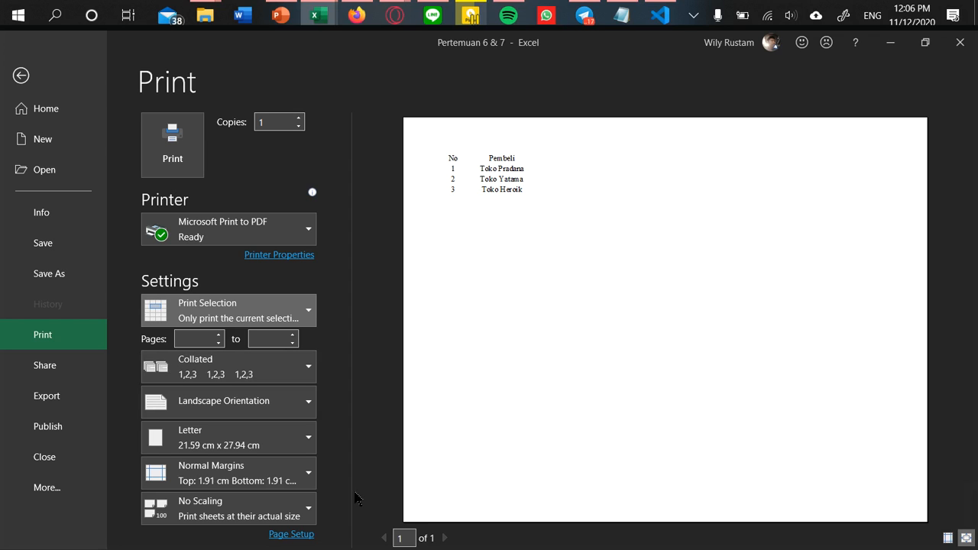
# Review the available print scaling options and return to the worksheet
pyautogui.click(284, 513)
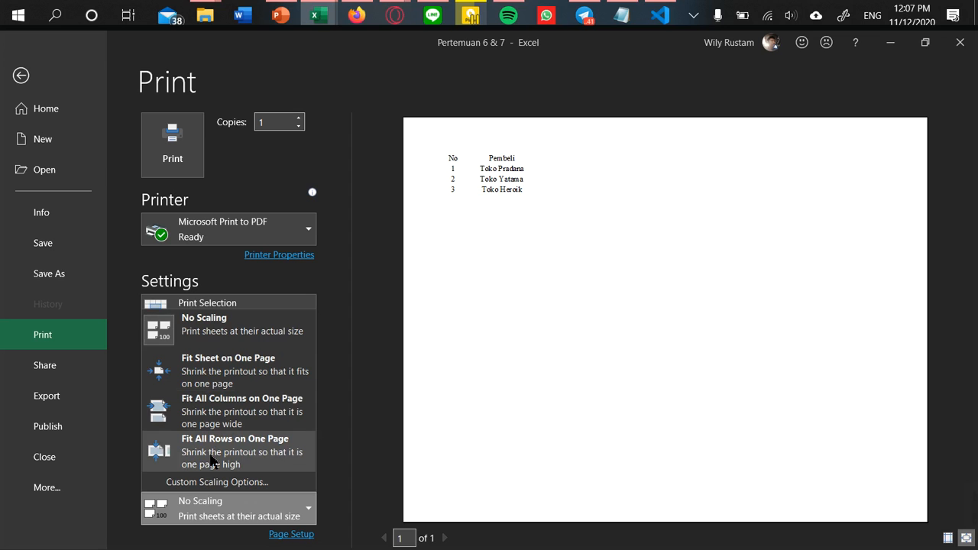
pyautogui.click(331, 160)
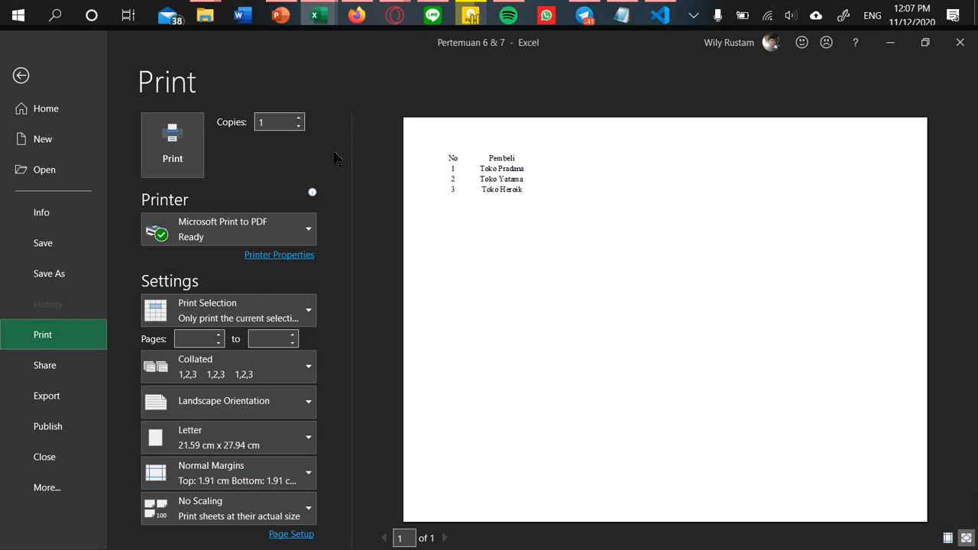
pyautogui.click(33, 79)
pyautogui.click(494, 299)
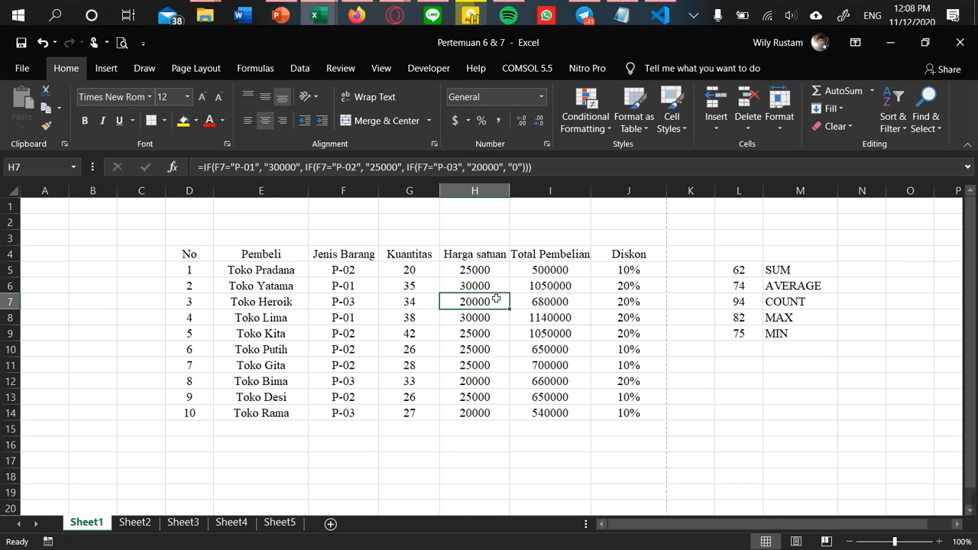
pyautogui.click(250, 254)
pyautogui.click(187, 254)
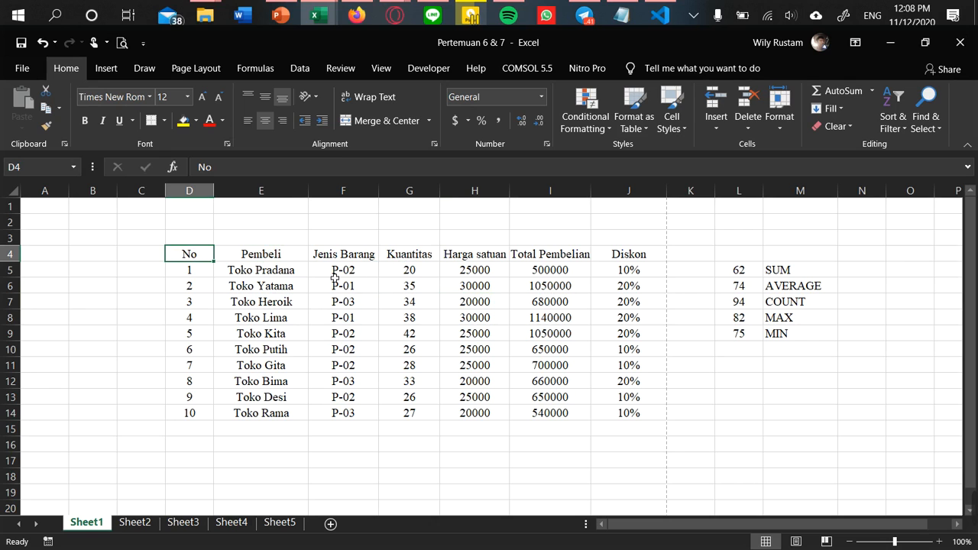
pyautogui.click(226, 239)
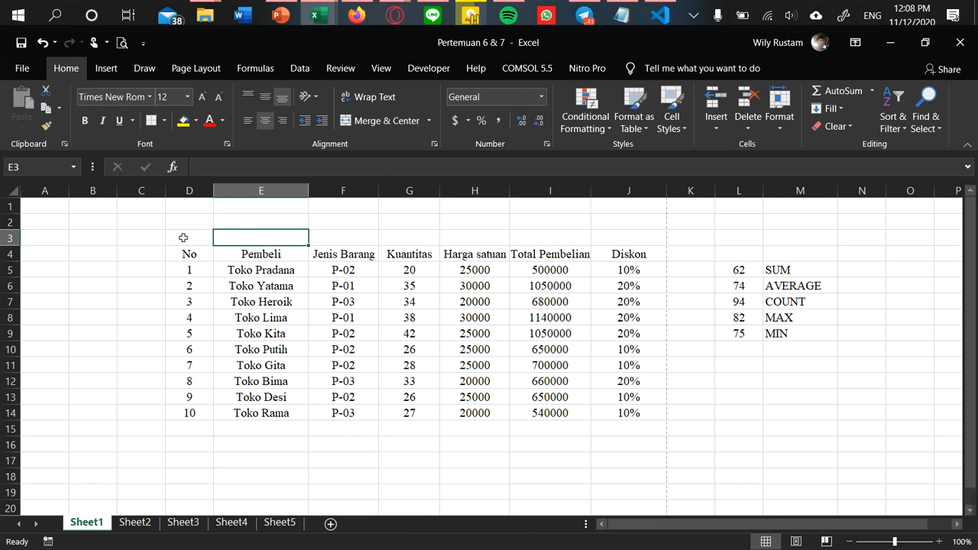
# Open the header and footer settings of Page Setup and review the preset headers and footers
pyautogui.click(197, 70)
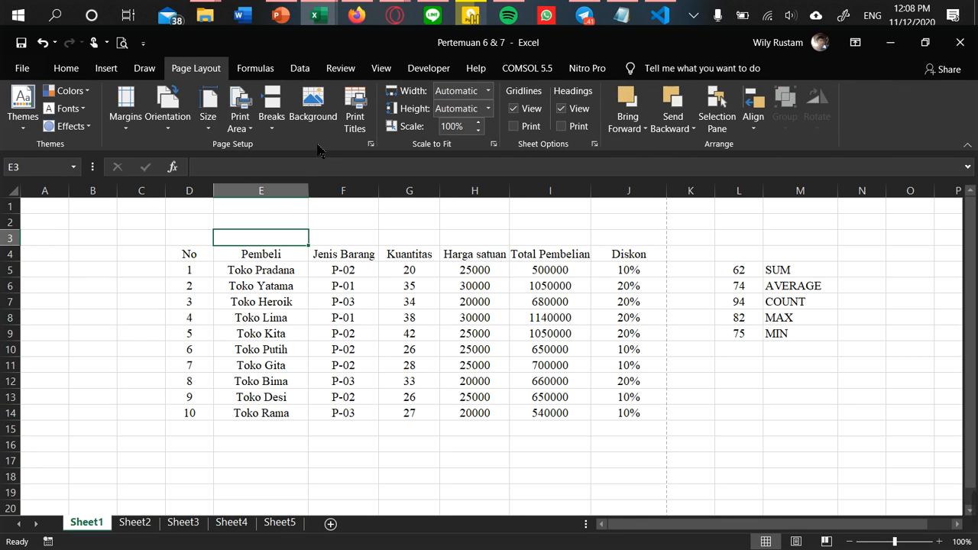
pyautogui.click(371, 144)
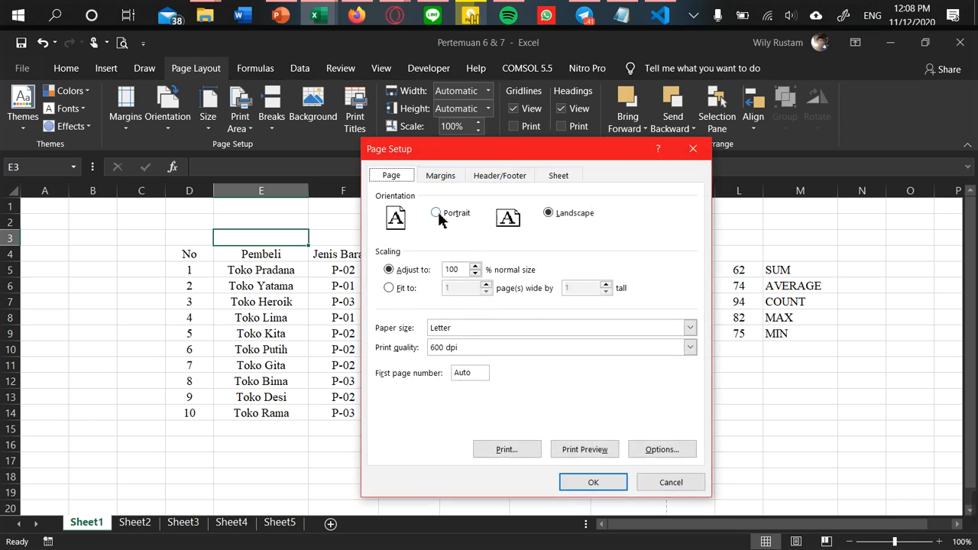
pyautogui.click(500, 178)
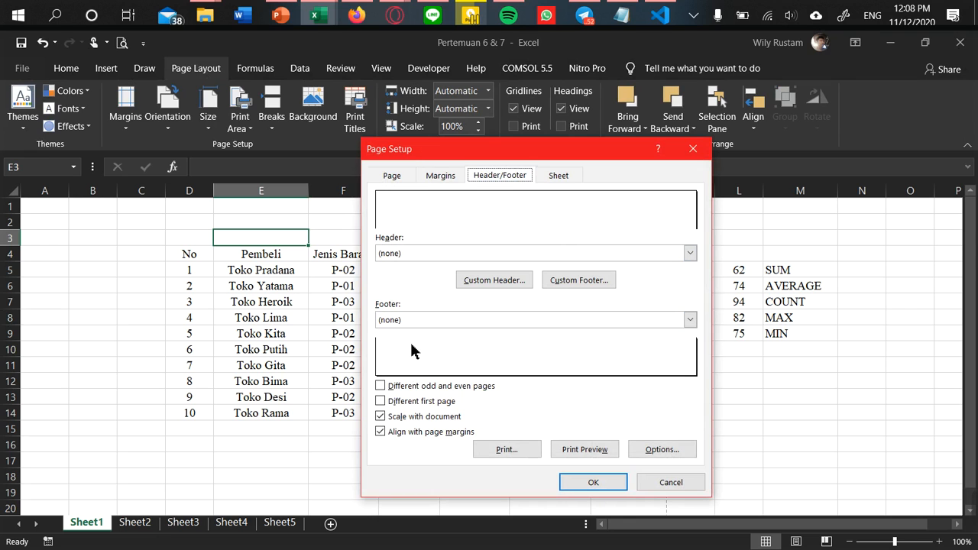
pyautogui.click(682, 256)
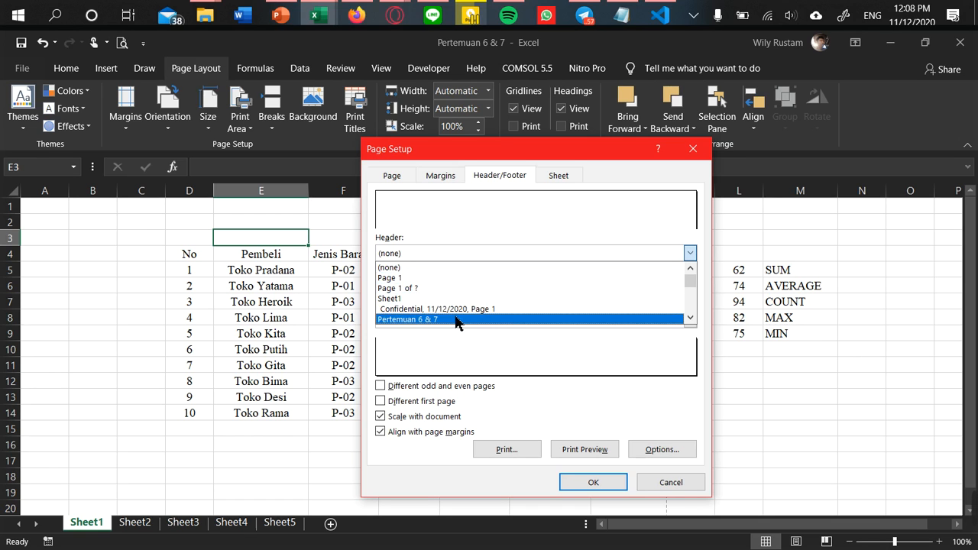
pyautogui.click(705, 315)
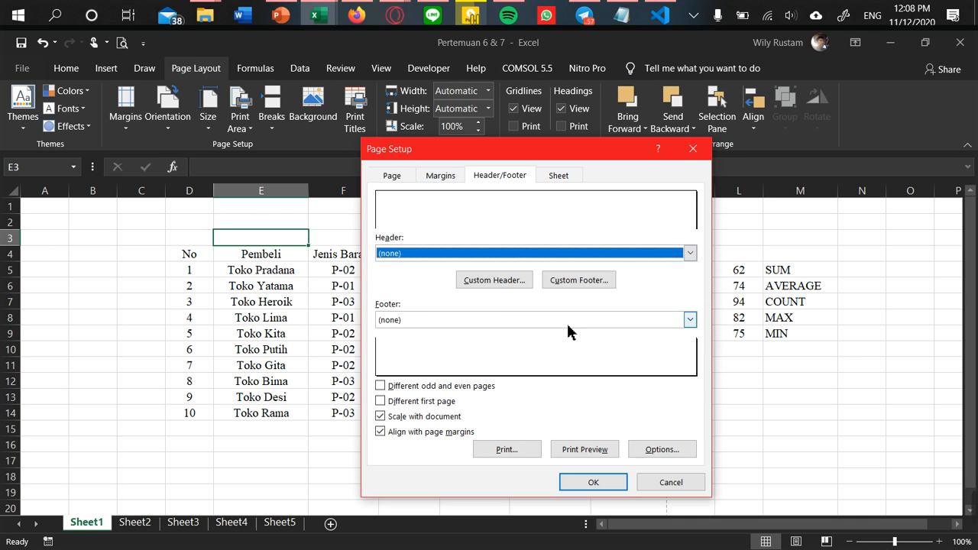
pyautogui.click(568, 325)
pyautogui.click(697, 290)
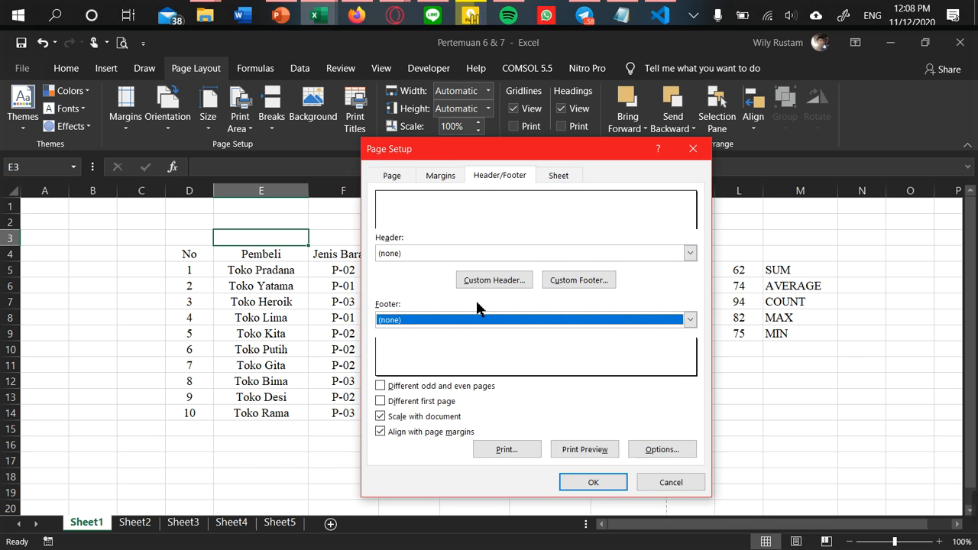
# Inspect the custom header editor, then close it and Page Setup without making changes
pyautogui.click(502, 281)
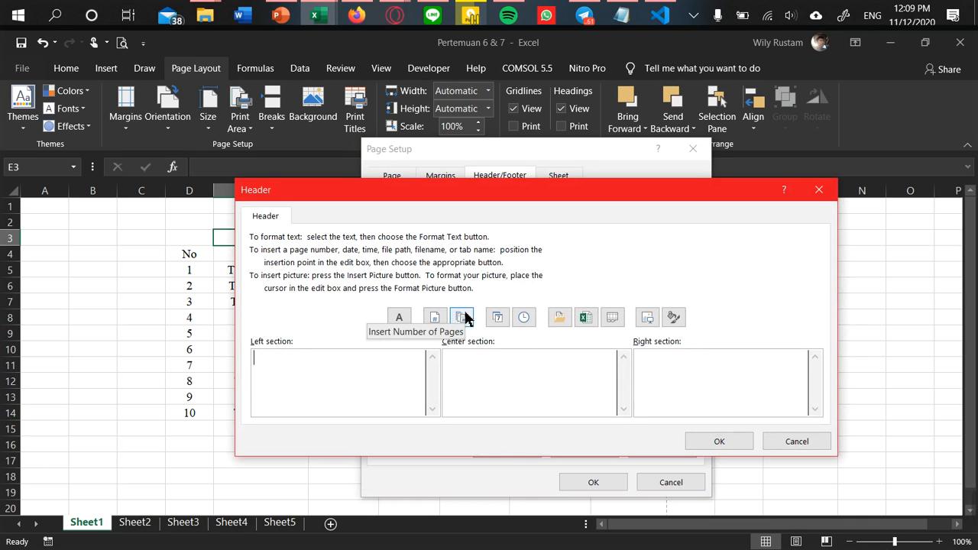
pyautogui.click(795, 442)
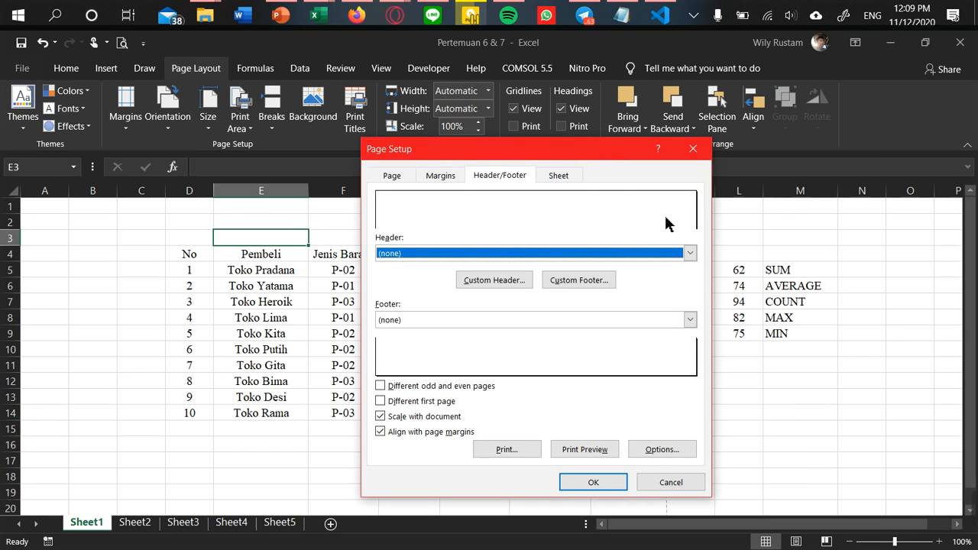
pyautogui.click(693, 151)
pyautogui.click(400, 290)
pyautogui.click(257, 251)
pyautogui.click(202, 238)
pyautogui.click(188, 252)
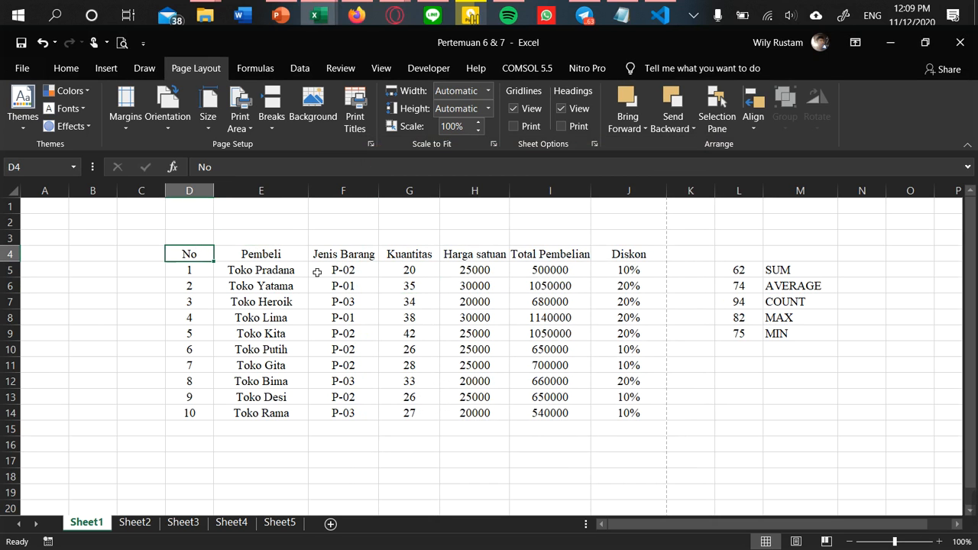
pyautogui.click(252, 260)
pyautogui.click(180, 256)
# Open the sheet settings of Page Setup and review the print area, print titles and page order options
pyautogui.moveTo(567, 159); pyautogui.dragTo(772, 157)
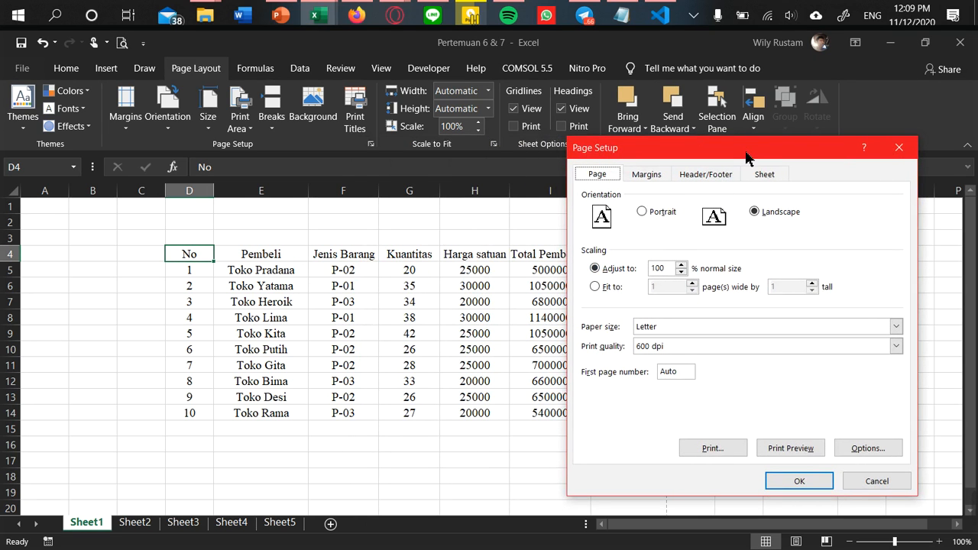
pyautogui.moveTo(746, 156); pyautogui.dragTo(625, 178)
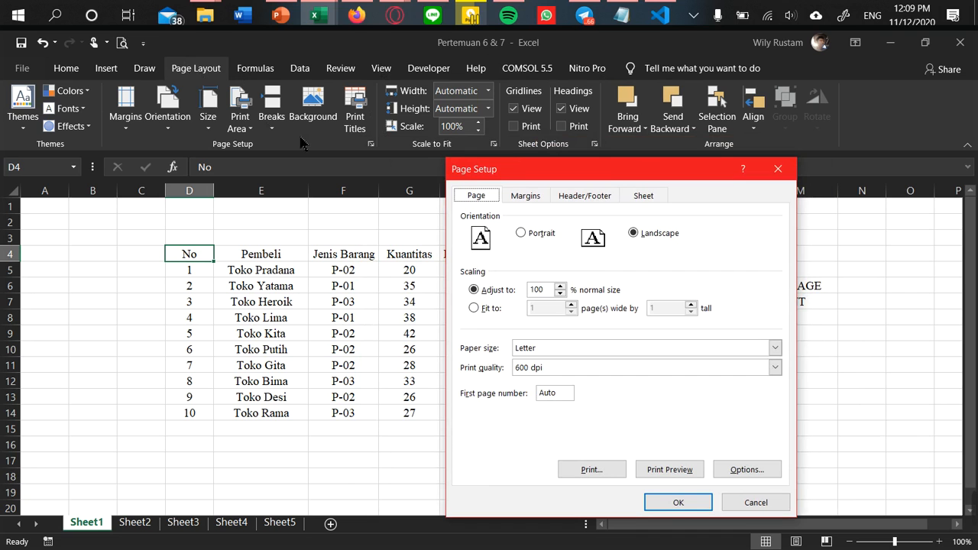
pyautogui.click(656, 197)
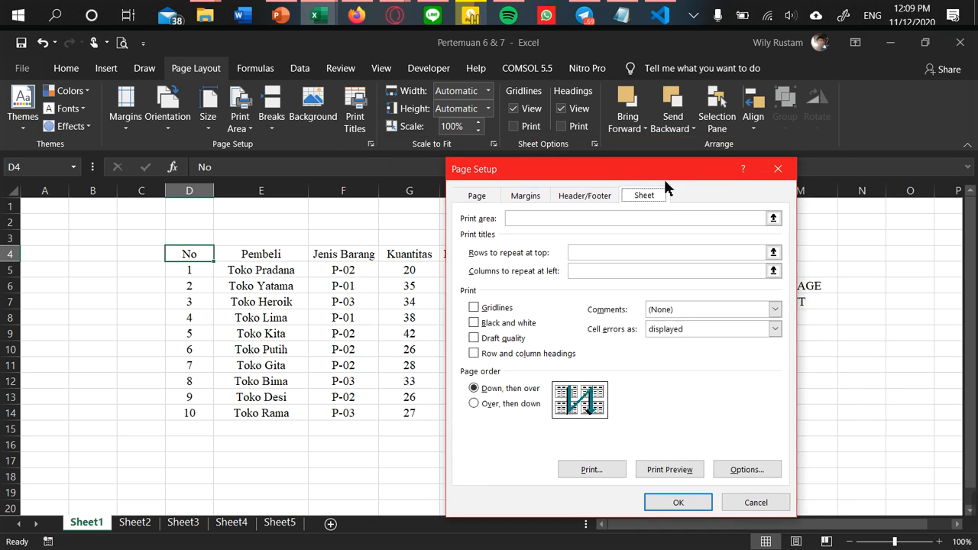
pyautogui.moveTo(616, 176); pyautogui.dragTo(675, 118)
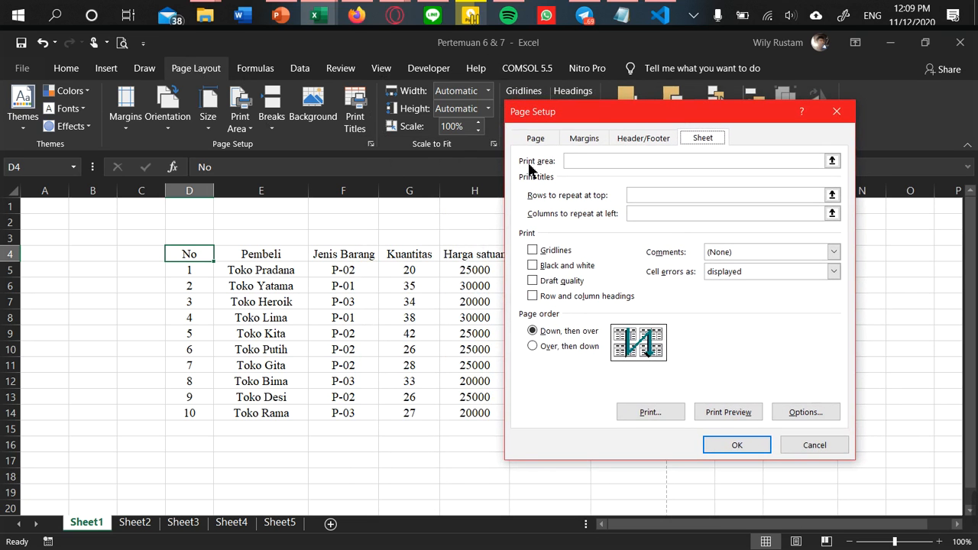
pyautogui.moveTo(585, 123); pyautogui.dragTo(652, 157)
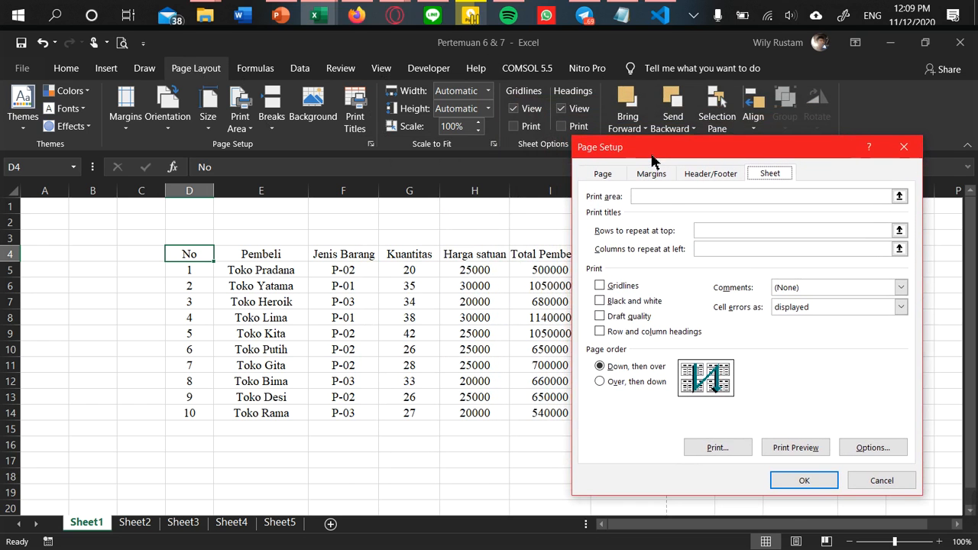
# Try F6:G10 as the print area with the page order Over, then down, and cancel Page Setup without applying
pyautogui.click(672, 196)
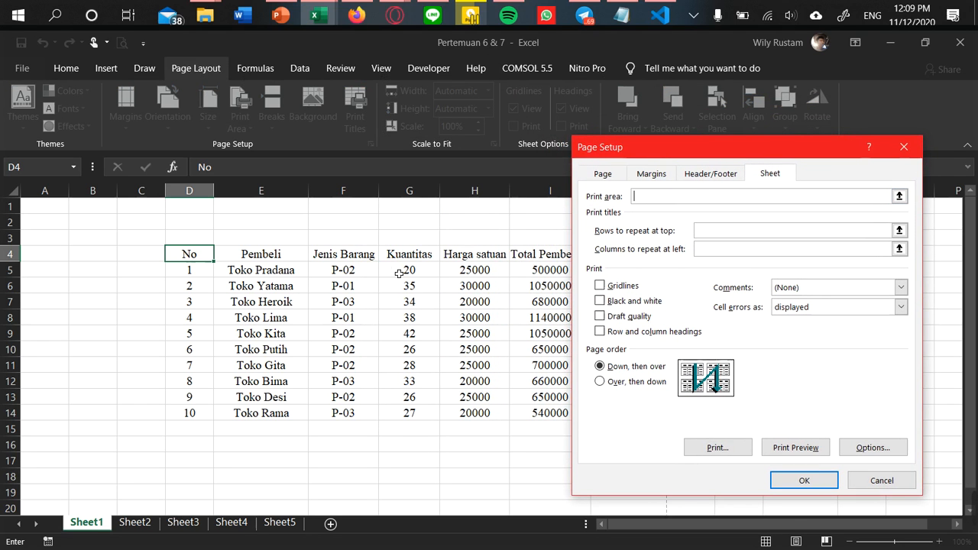
pyautogui.moveTo(343, 286); pyautogui.dragTo(417, 349)
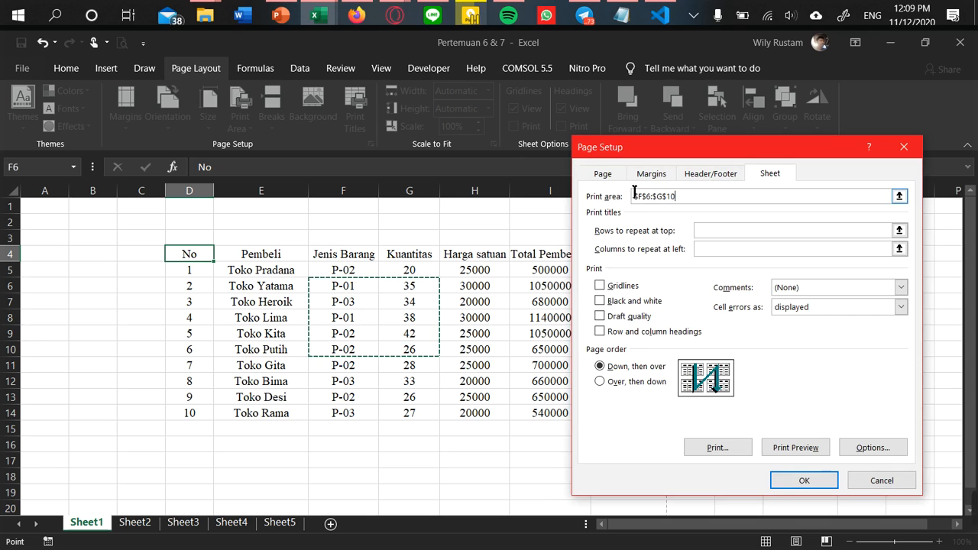
pyautogui.moveTo(710, 149); pyautogui.dragTo(619, 107)
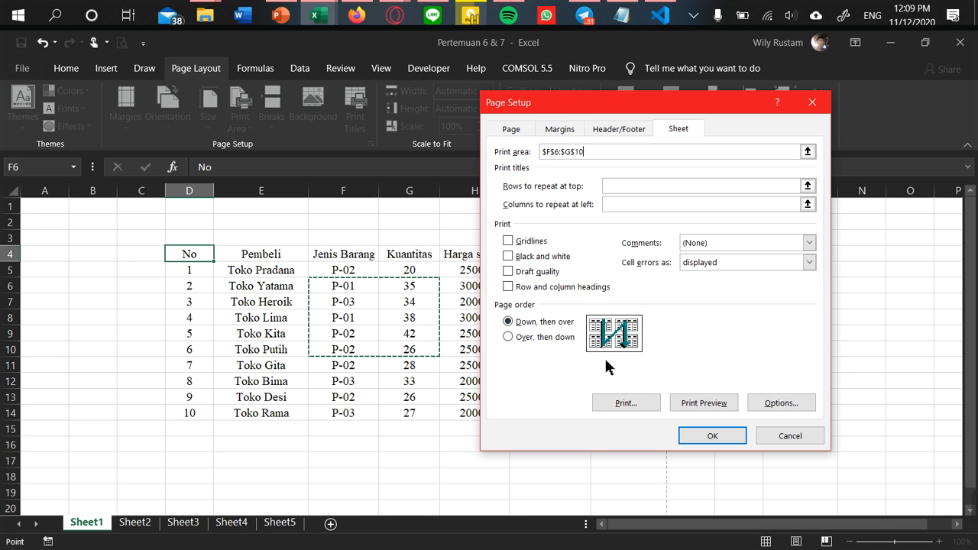
pyautogui.click(556, 339)
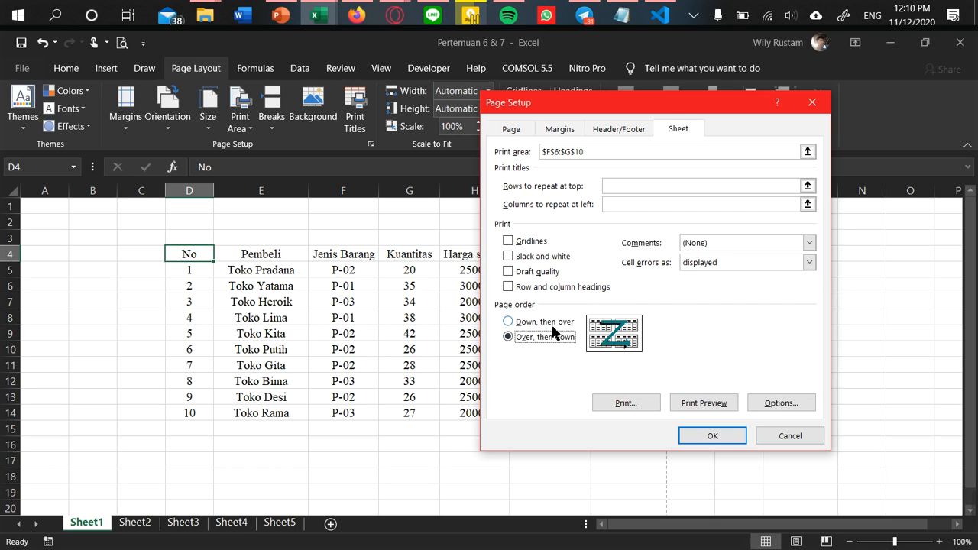
pyautogui.click(790, 435)
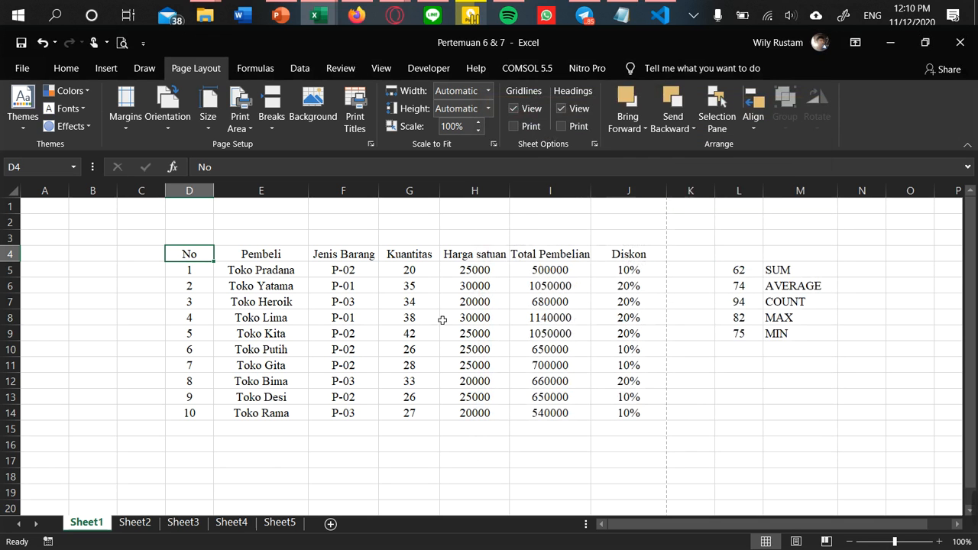
# Enter a SUM formula in cell N5, beside the SUM label, that totals the range L5:L9
pyautogui.click(458, 255)
pyautogui.click(729, 388)
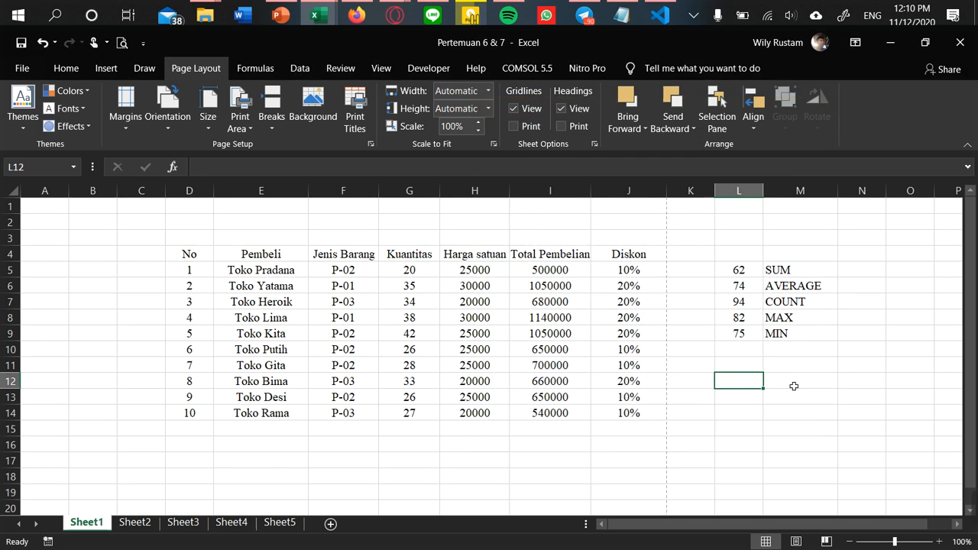
pyautogui.click(957, 524)
pyautogui.click(957, 525)
pyautogui.click(957, 524)
pyautogui.click(957, 525)
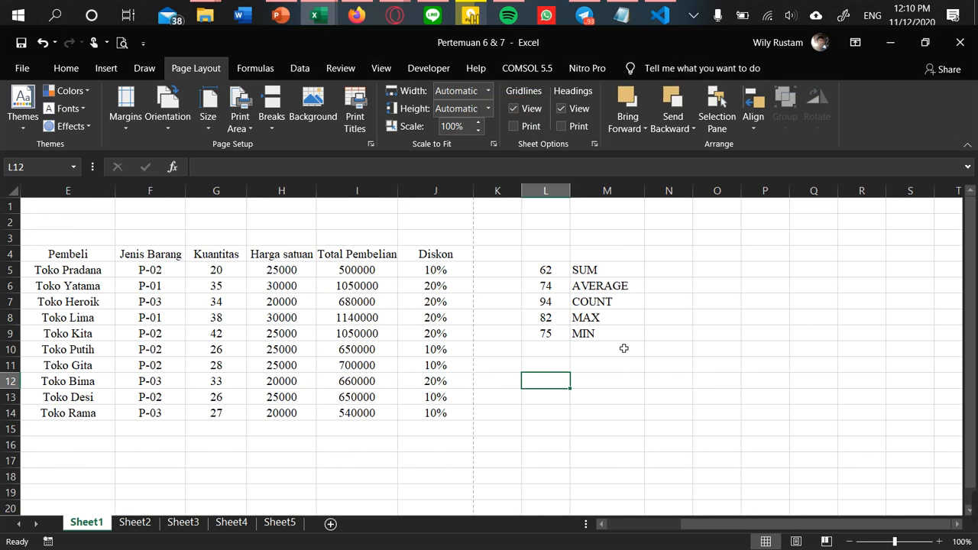
pyautogui.click(675, 274)
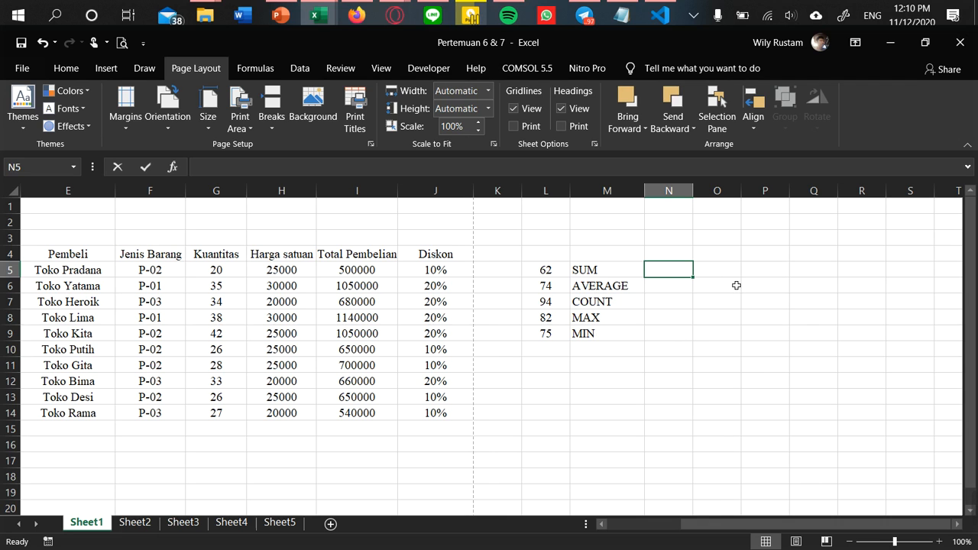
pyautogui.write('=su')
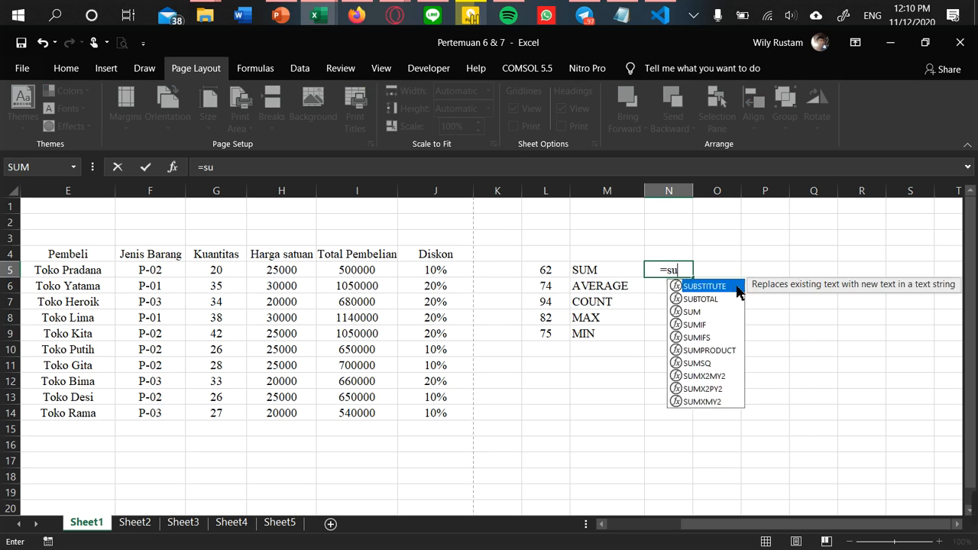
pyautogui.write('m(')
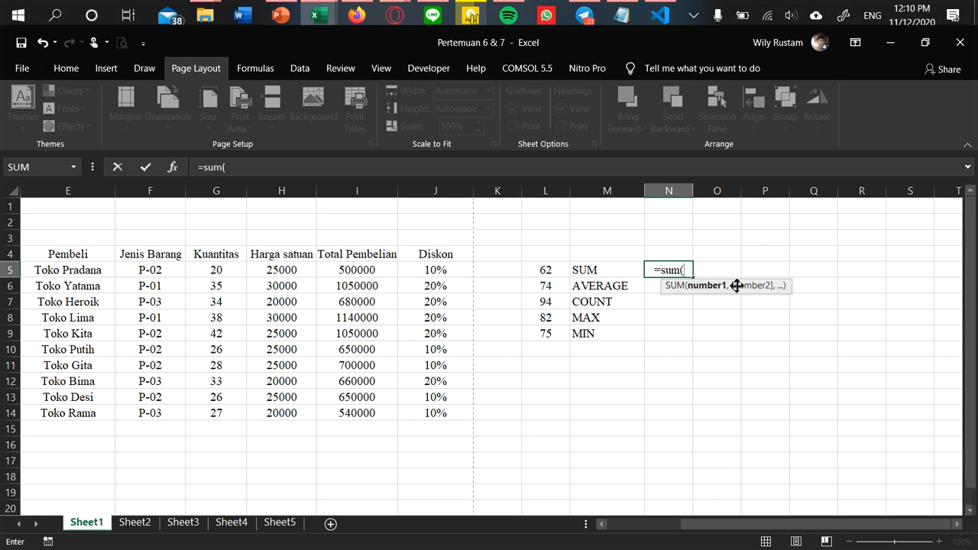
pyautogui.moveTo(548, 270); pyautogui.dragTo(546, 333)
pyautogui.write(')')
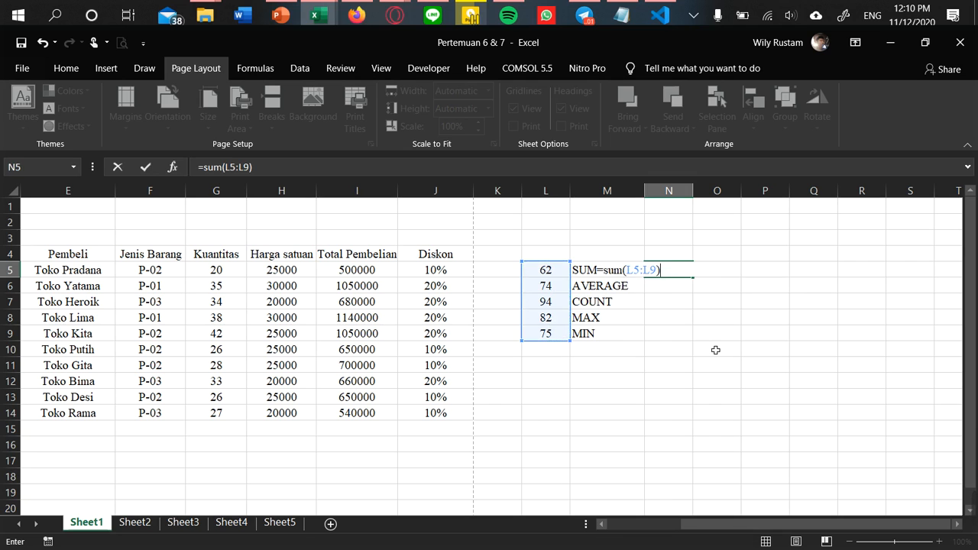
pyautogui.press('Return')
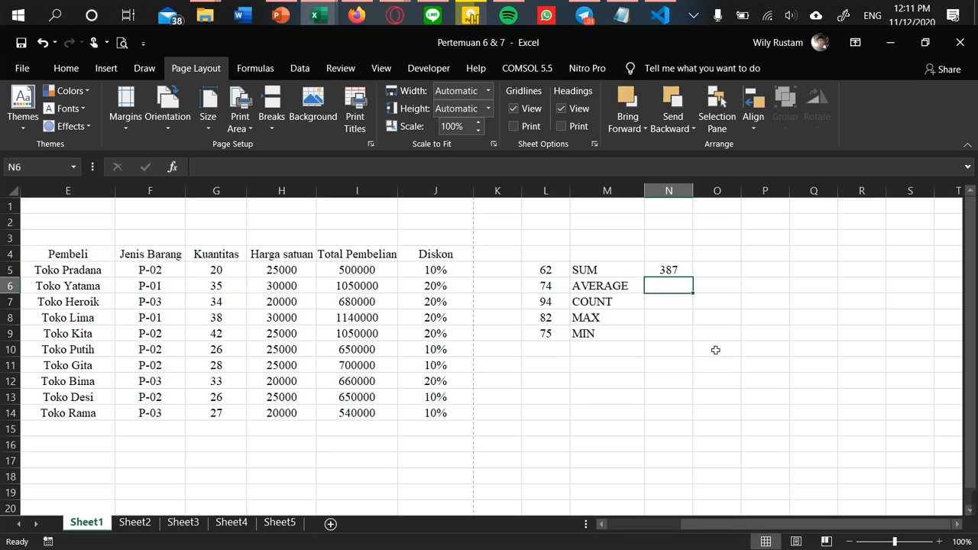
# Enter an AVERAGE formula in cell N6, beside the AVERAGE label, for the range L5:L9
pyautogui.write('=')
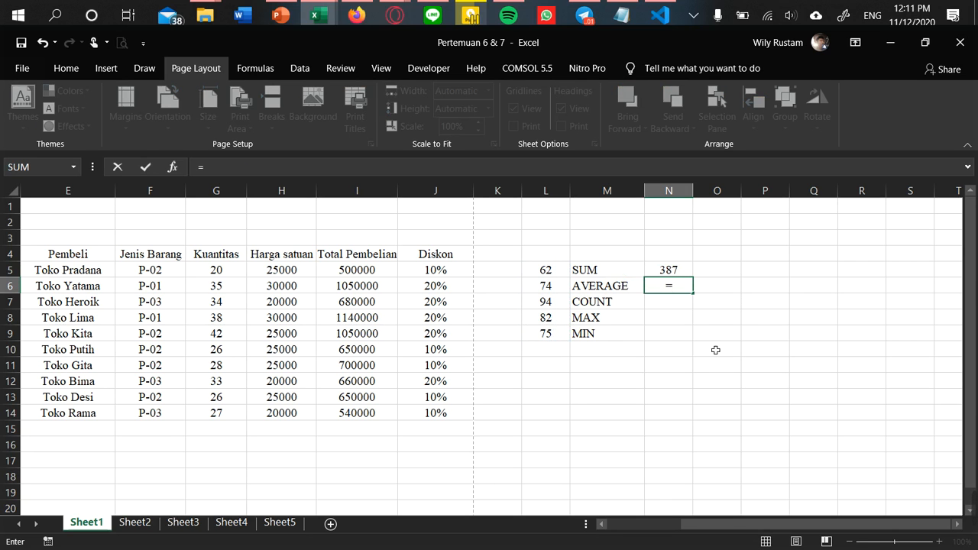
pyautogui.write('averaf')
pyautogui.press('BackSpace')
pyautogui.write('ge')
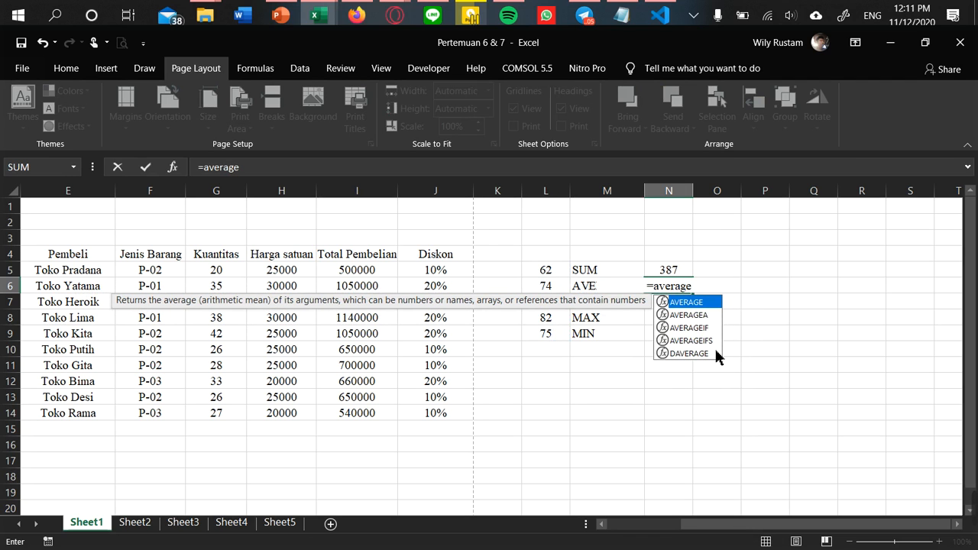
pyautogui.write('(')
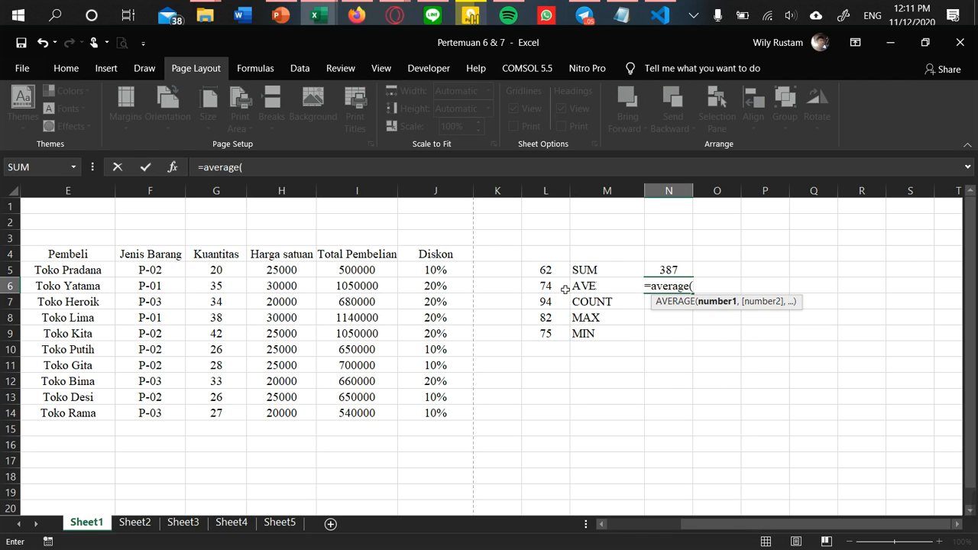
pyautogui.moveTo(545, 269); pyautogui.dragTo(558, 336)
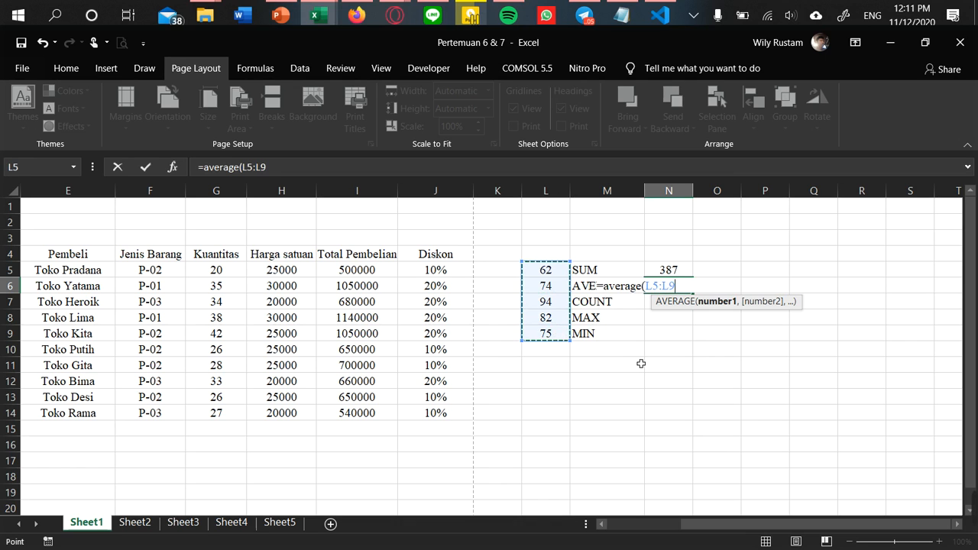
pyautogui.write(')')
pyautogui.press('Return')
pyautogui.press('Up')
pyautogui.press('Up')
pyautogui.press('Down')
pyautogui.press('Down')
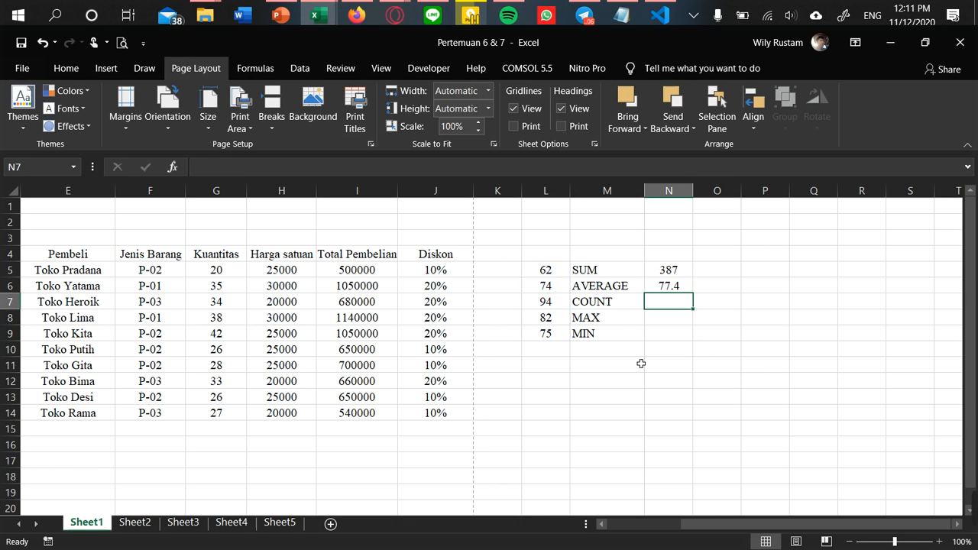
pyautogui.press('Down')
pyautogui.press('Down')
pyautogui.press('Up')
pyautogui.press('Up')
pyautogui.press('Up')
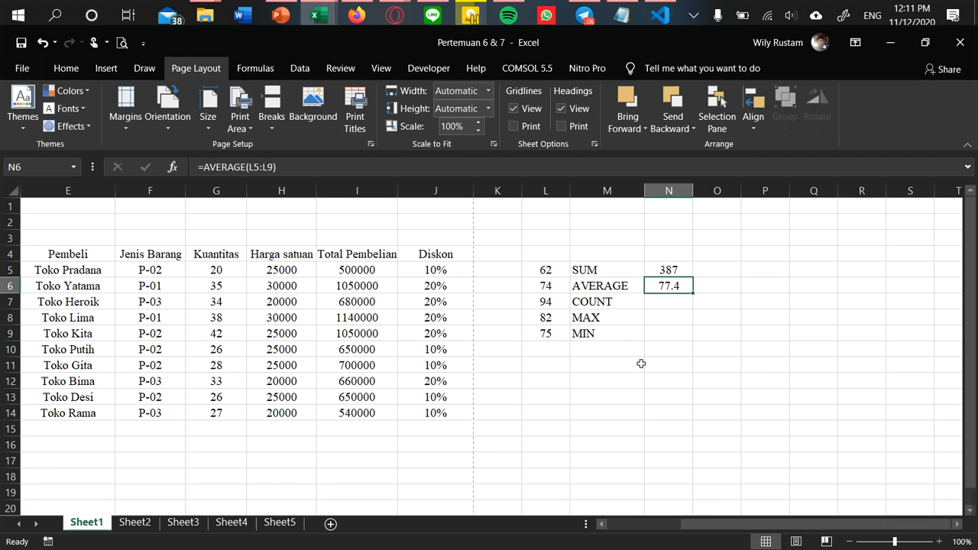